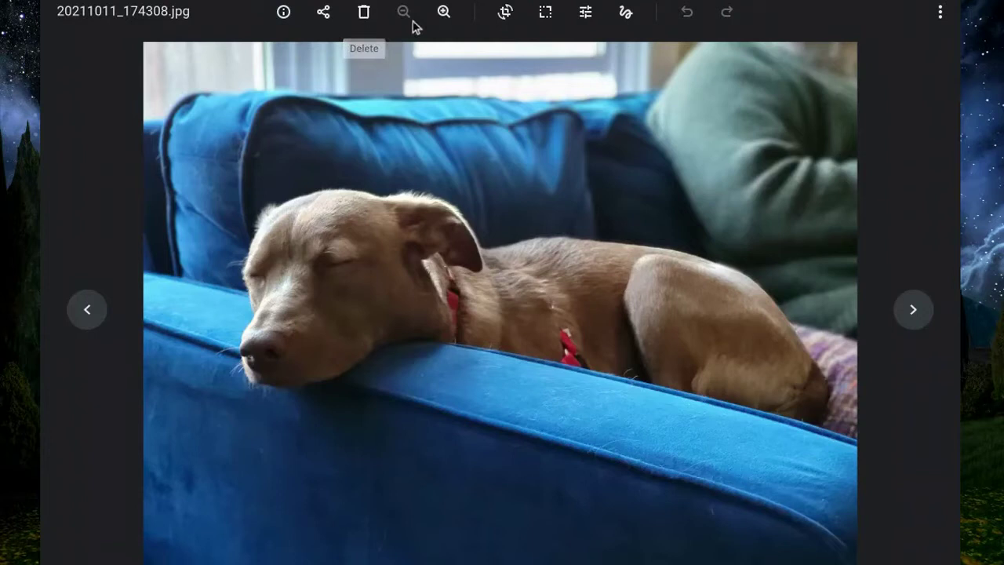
Zoom into the photo and back to fit, then glance at the more-actions menu and dismiss it.
{"action": "left_click", "coordinate": [450, 12]}
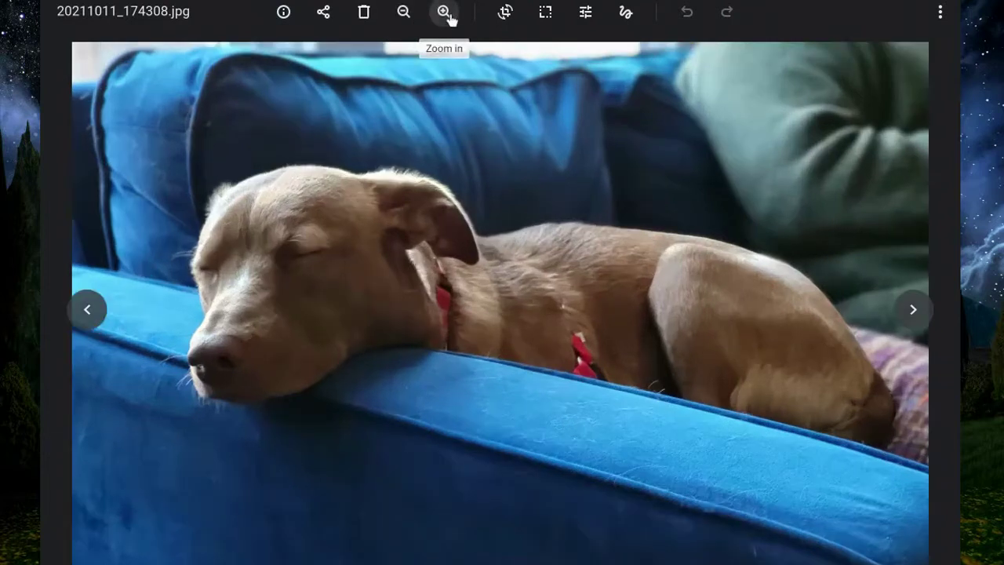
{"action": "left_click", "coordinate": [402, 15]}
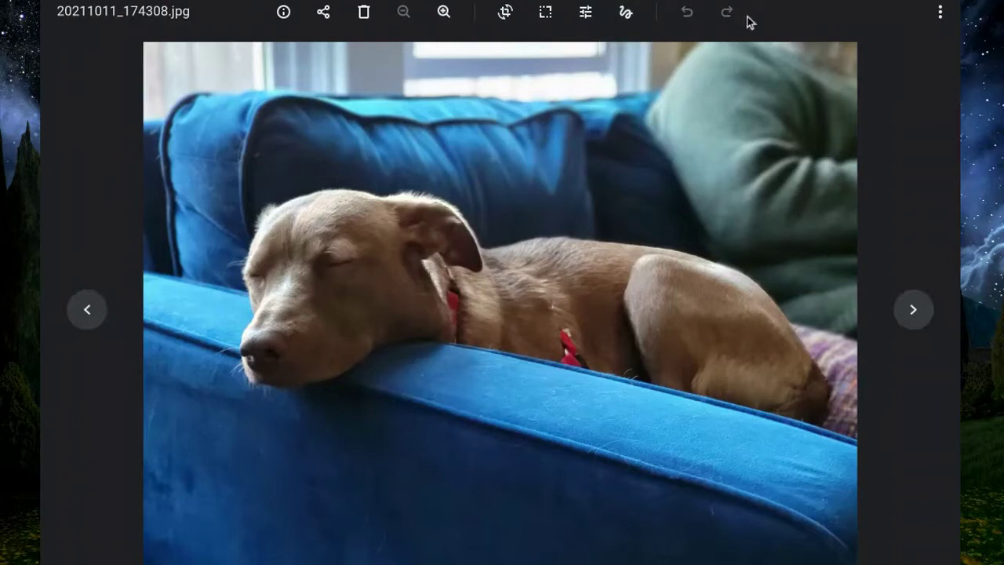
{"action": "left_click", "coordinate": [941, 12]}
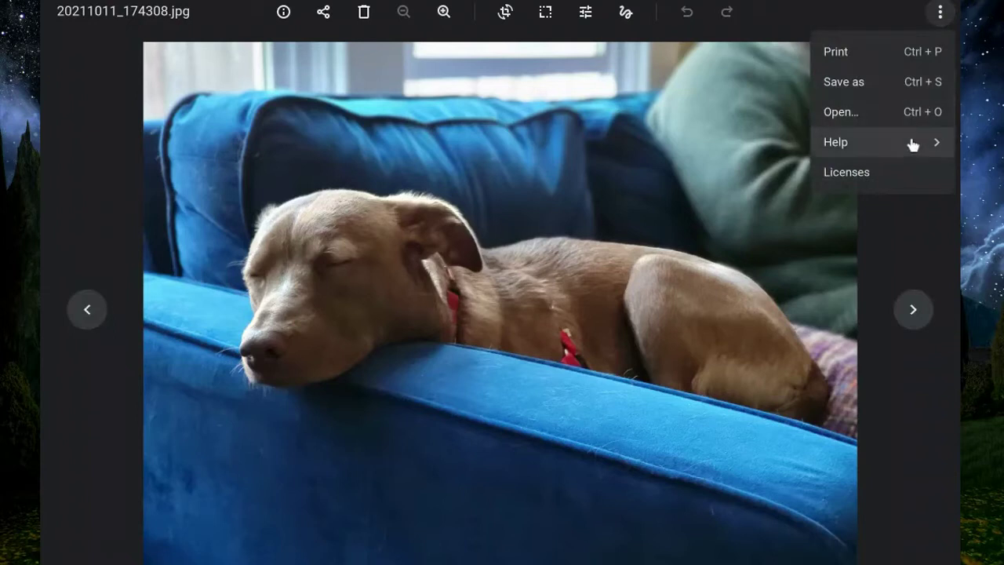
{"action": "mouse_move", "coordinate": [914, 145]}
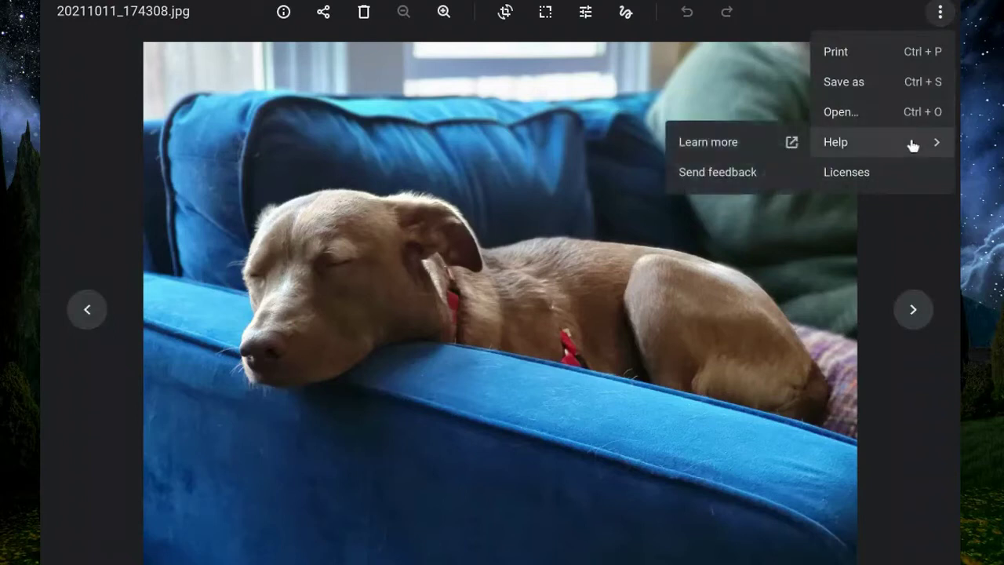
{"action": "left_click", "coordinate": [810, 9]}
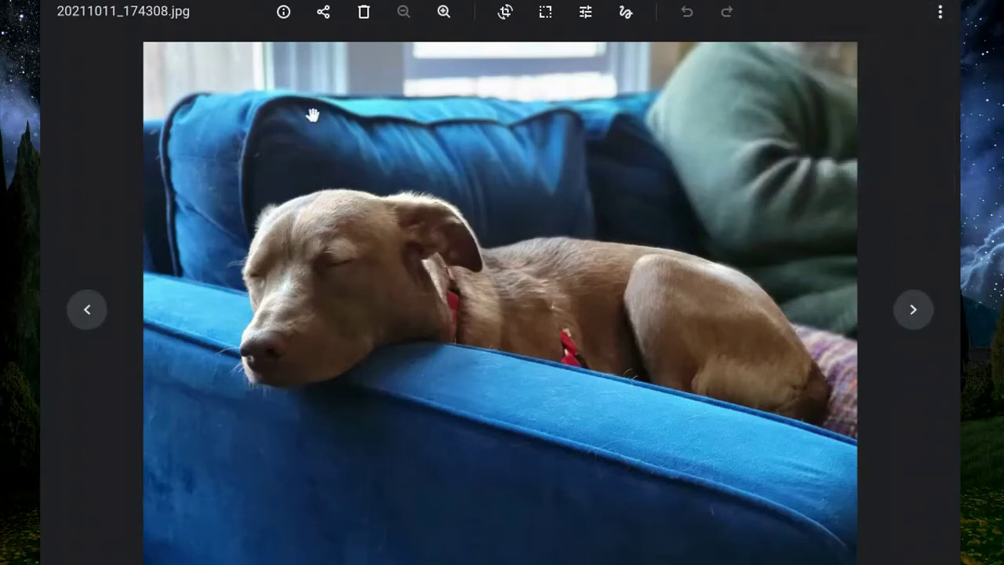
In Crop & rotate, rotate a quarter turn and back, then try square, 16:9, 3:2, 4:3 and free ratios.
{"action": "left_click", "coordinate": [505, 14]}
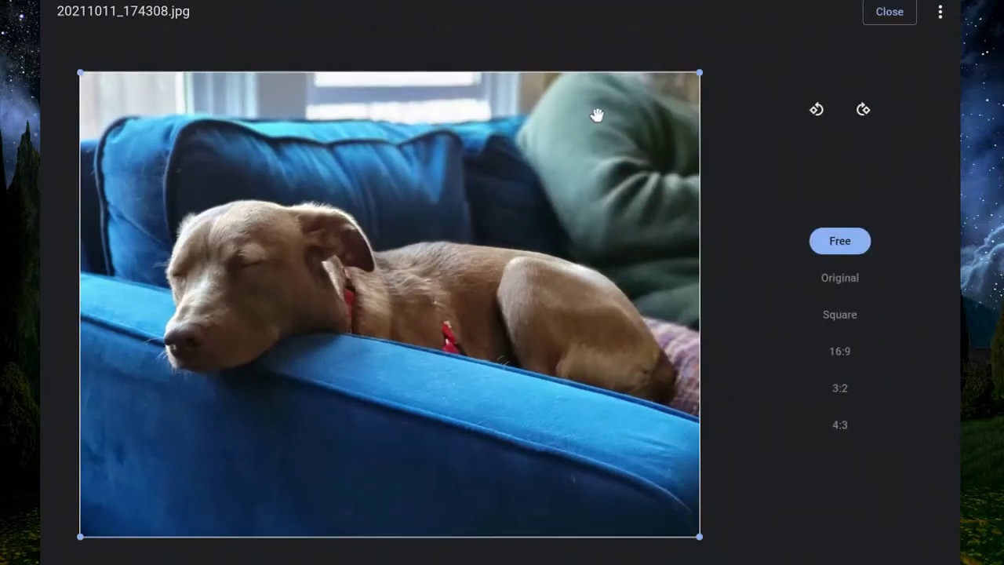
{"action": "left_click", "coordinate": [816, 109]}
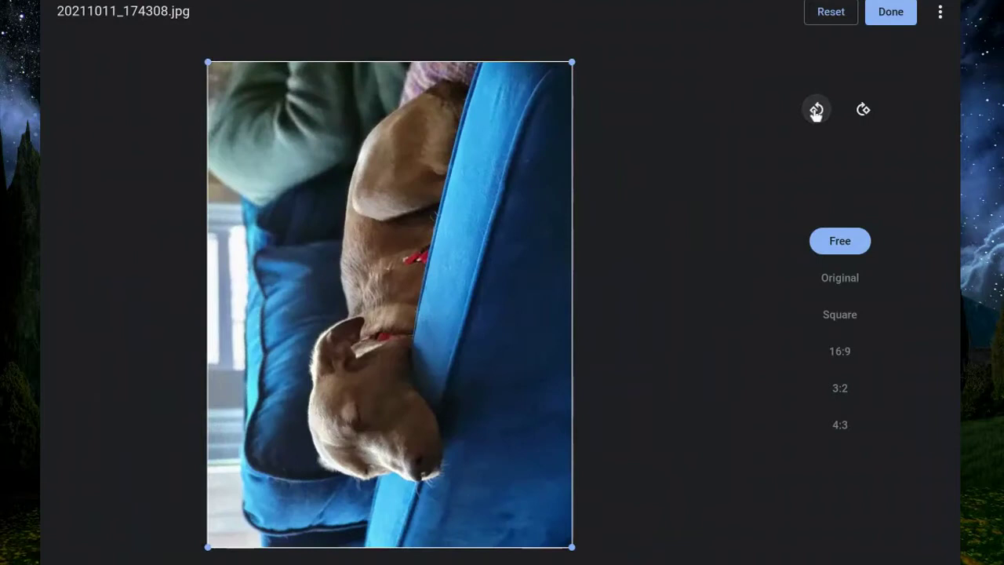
{"action": "left_click", "coordinate": [863, 110]}
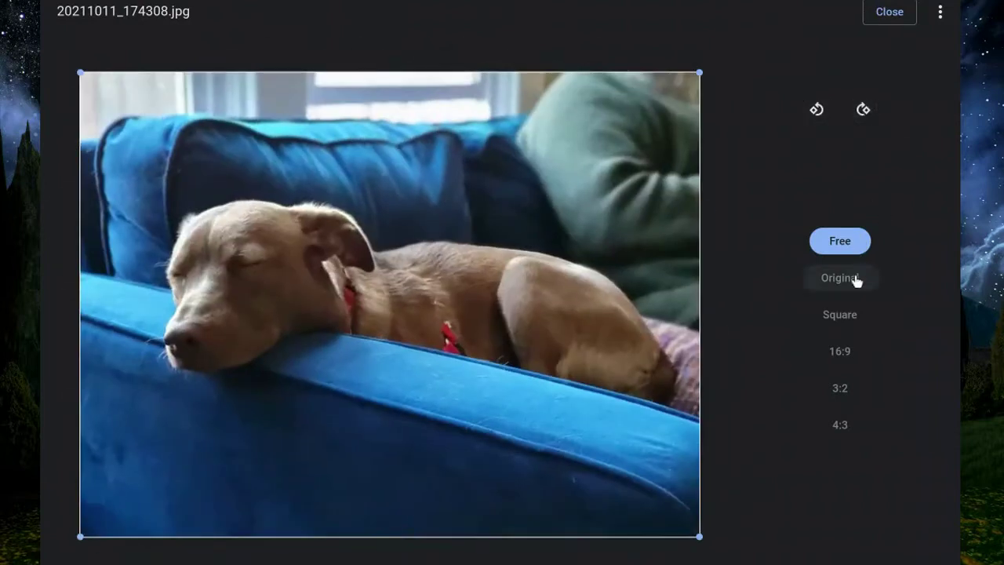
{"action": "left_click", "coordinate": [851, 313]}
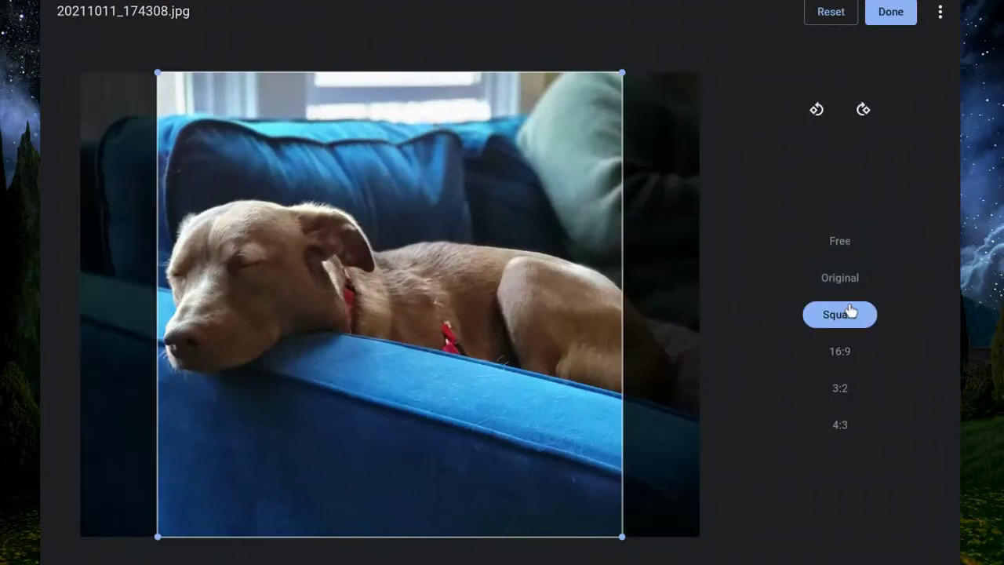
{"action": "left_click", "coordinate": [850, 357]}
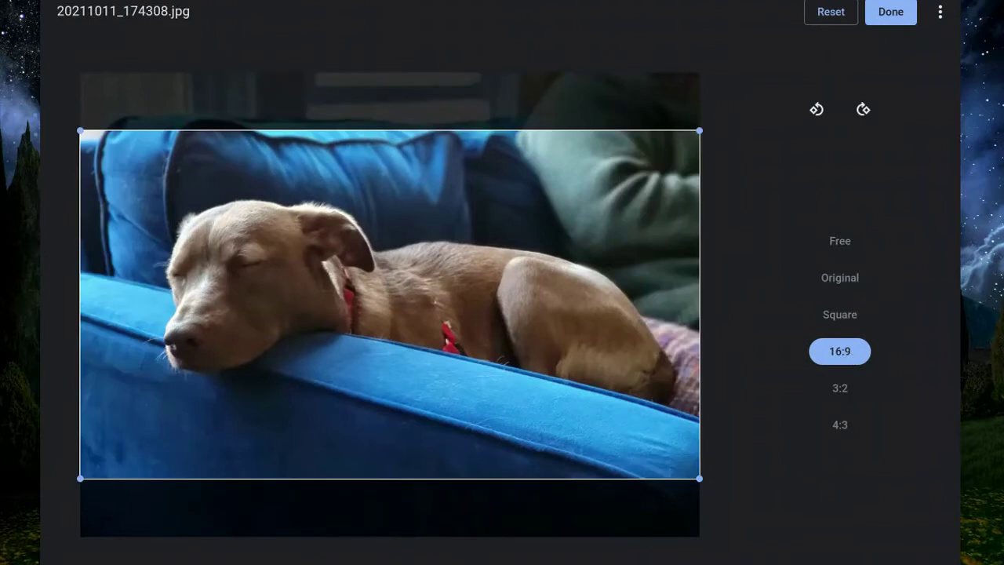
{"action": "left_click", "coordinate": [854, 392]}
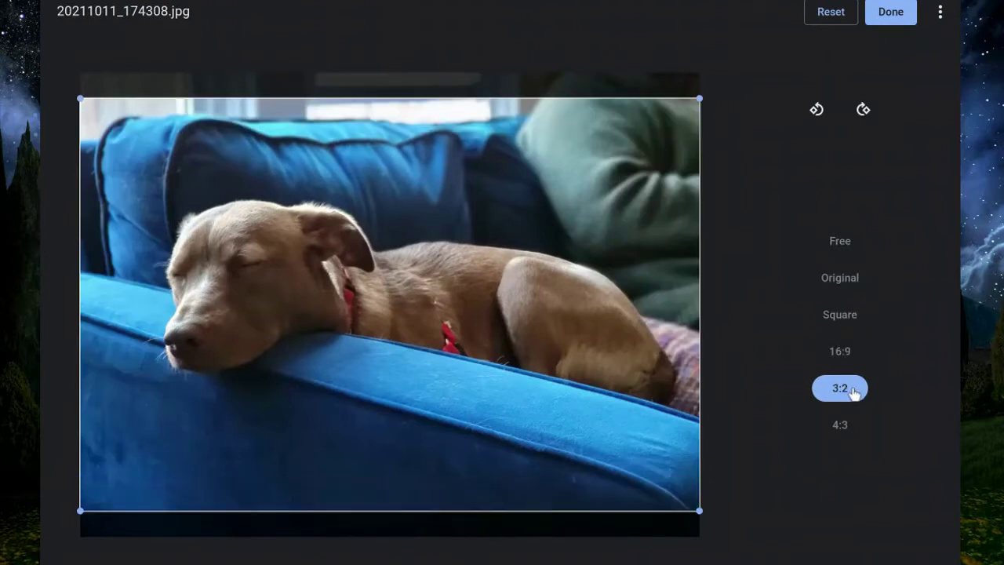
{"action": "left_click", "coordinate": [847, 425]}
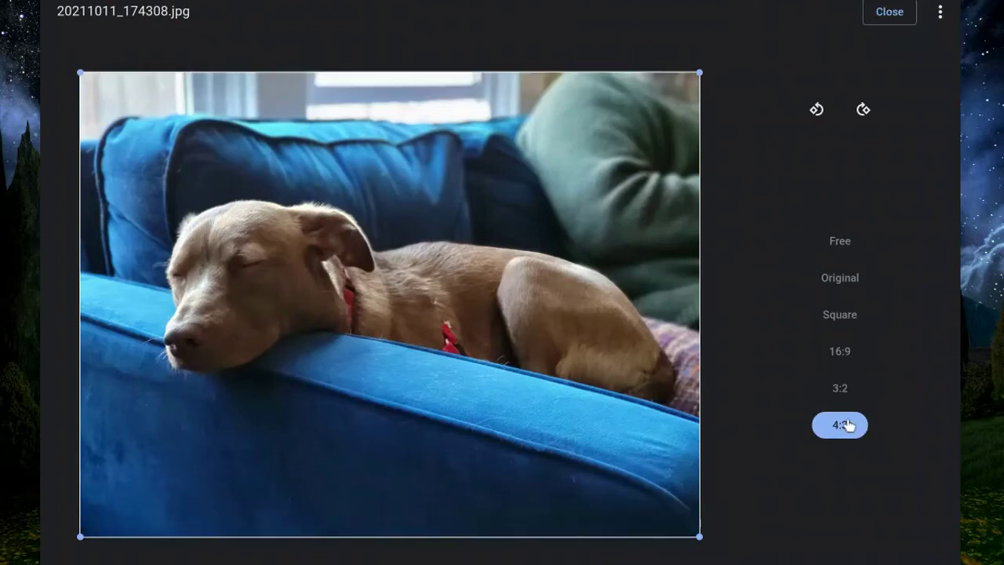
{"action": "left_click", "coordinate": [841, 245]}
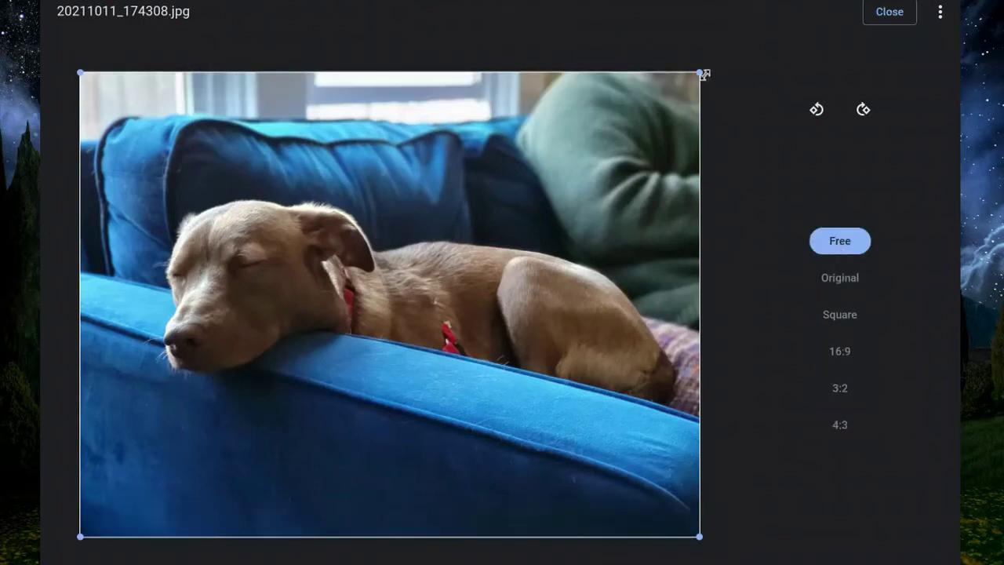
Crop tightly around the dog and apply it, then discard it and show the 4000 × 3000 rescale fields.
{"action": "left_click_drag", "start_coordinate": [697, 74], "coordinate": [657, 183]}
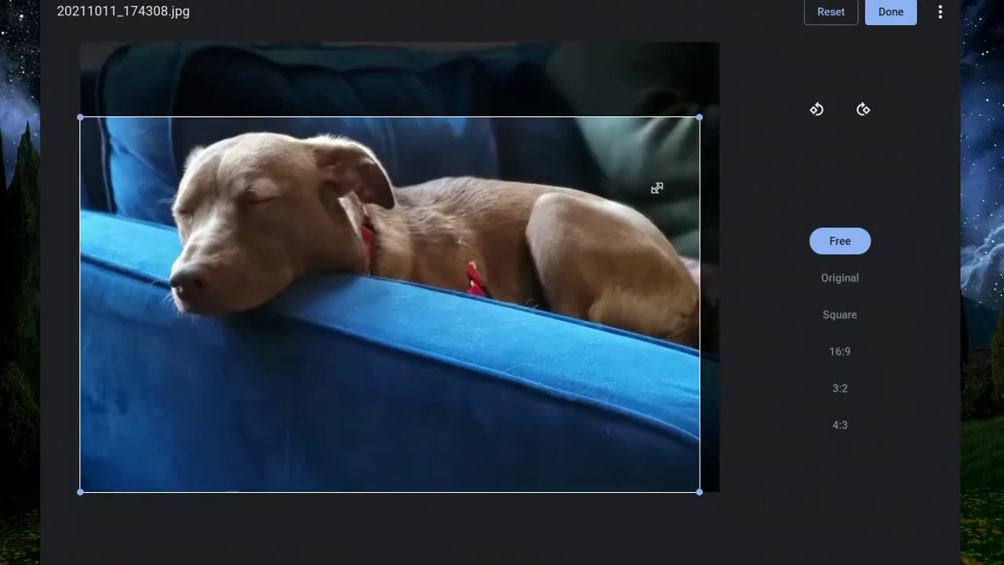
{"action": "left_click_drag", "start_coordinate": [81, 492], "coordinate": [146, 411]}
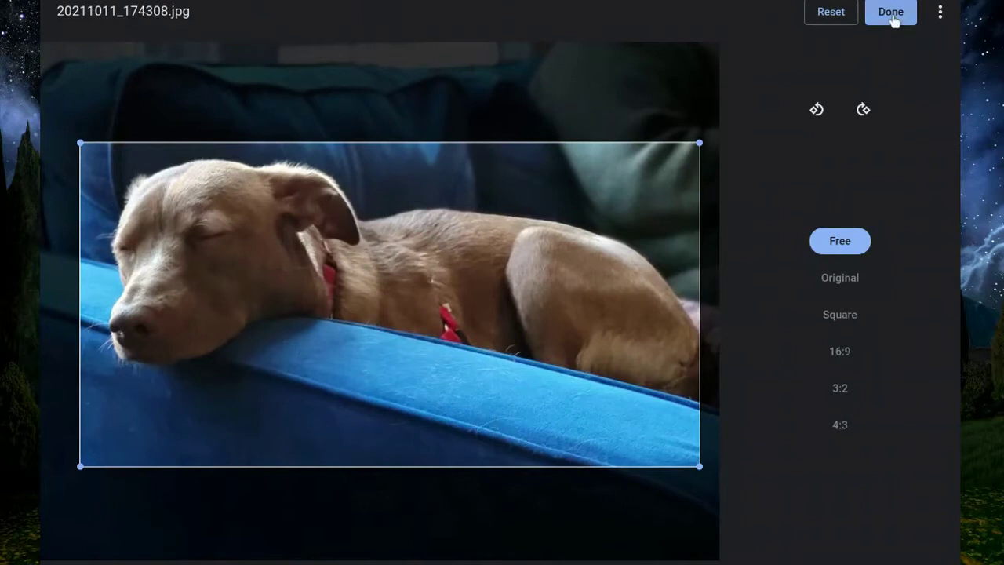
{"action": "left_click", "coordinate": [892, 16]}
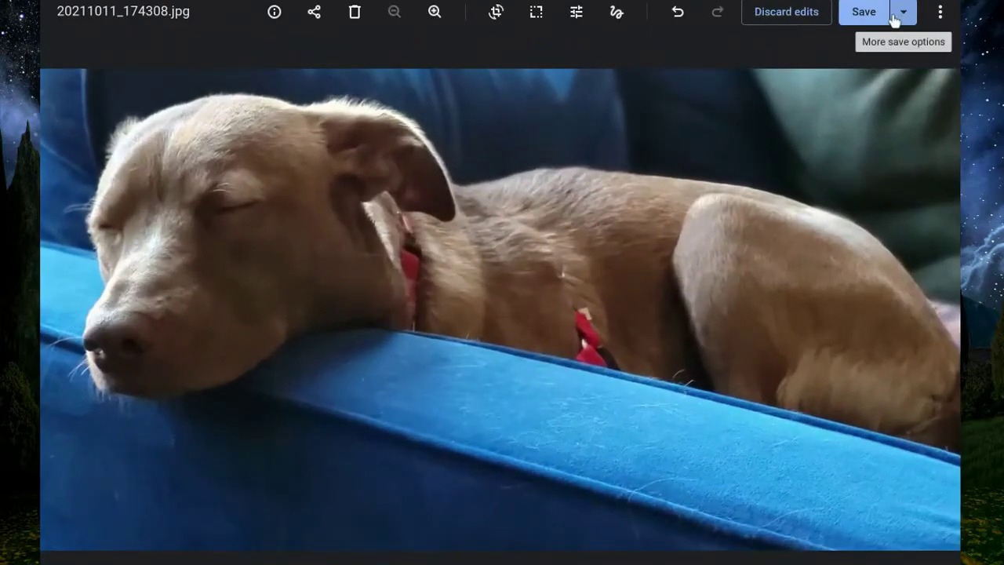
{"action": "left_click", "coordinate": [787, 12]}
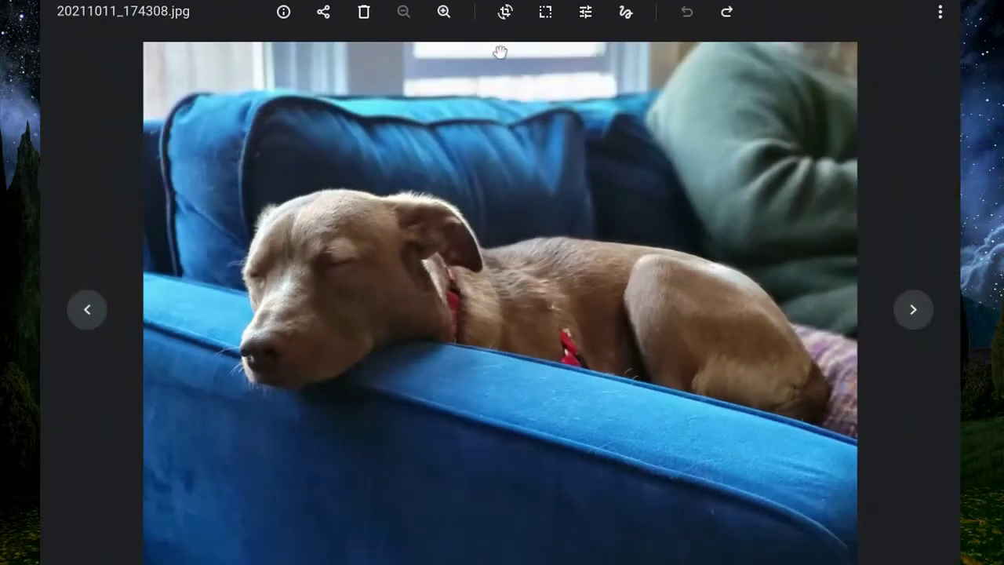
{"action": "left_click", "coordinate": [545, 12]}
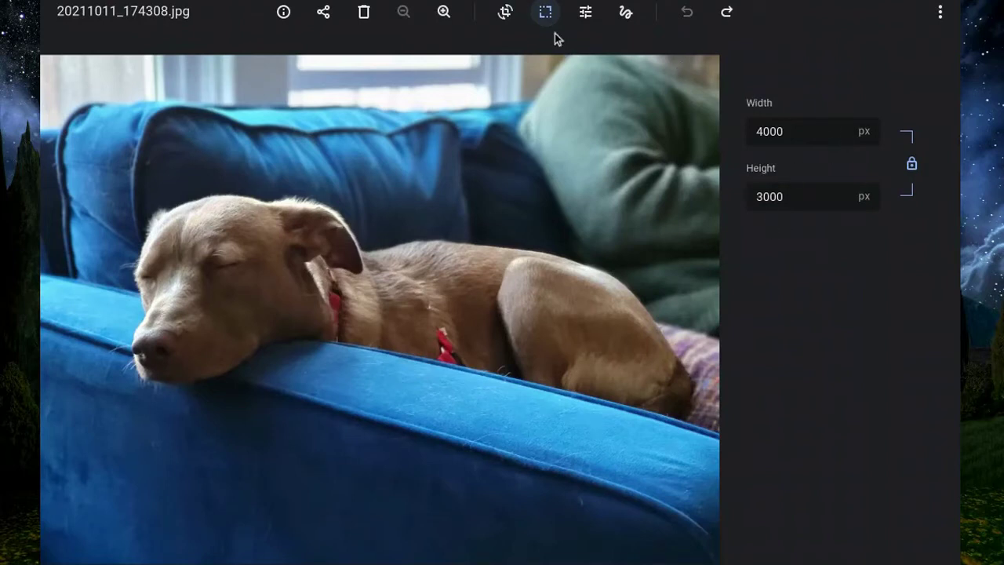
In Adjust, nudge the Exposure, Contrast and Saturation sliders slightly to the right.
{"action": "left_click", "coordinate": [583, 26]}
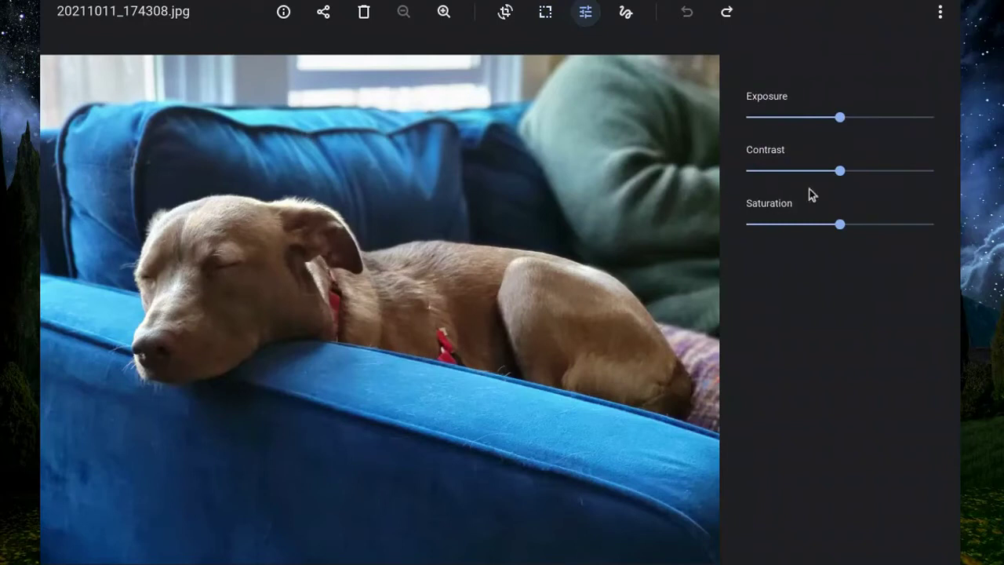
{"action": "mouse_move", "coordinate": [839, 120]}
{"action": "left_mouse_down"}
{"action": "mouse_move", "coordinate": [873, 122]}
{"action": "mouse_move", "coordinate": [856, 124]}
{"action": "left_mouse_up"}
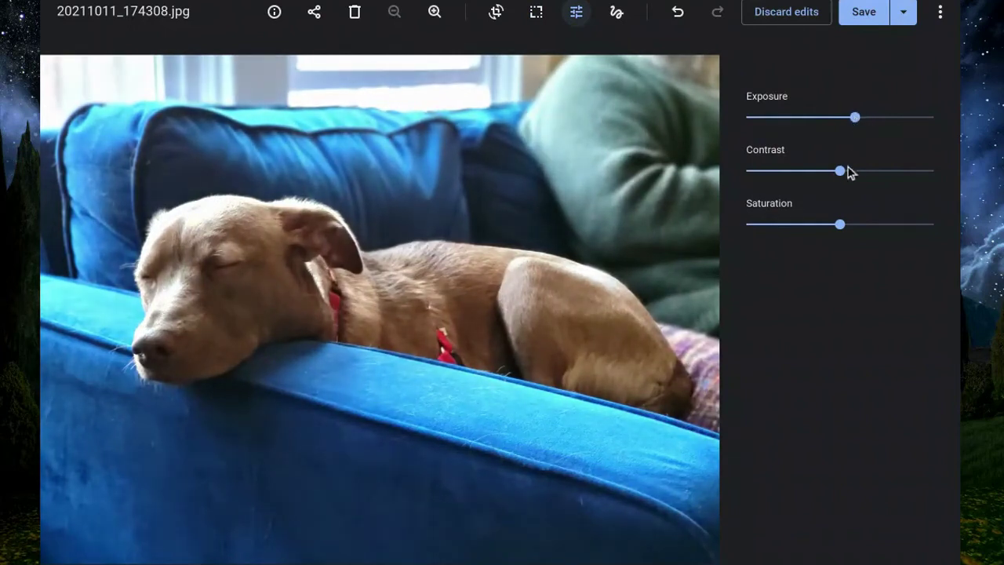
{"action": "mouse_move", "coordinate": [845, 177]}
{"action": "left_mouse_down"}
{"action": "mouse_move", "coordinate": [877, 178]}
{"action": "mouse_move", "coordinate": [833, 182]}
{"action": "mouse_move", "coordinate": [846, 181]}
{"action": "left_mouse_up"}
{"action": "mouse_move", "coordinate": [843, 225]}
{"action": "left_mouse_down"}
{"action": "mouse_move", "coordinate": [895, 228]}
{"action": "mouse_move", "coordinate": [796, 237]}
{"action": "mouse_move", "coordinate": [853, 227]}
{"action": "left_mouse_up"}
With the Markup pen in red, draw a closed loop around the sleeping dog's head.
{"action": "left_click", "coordinate": [617, 16]}
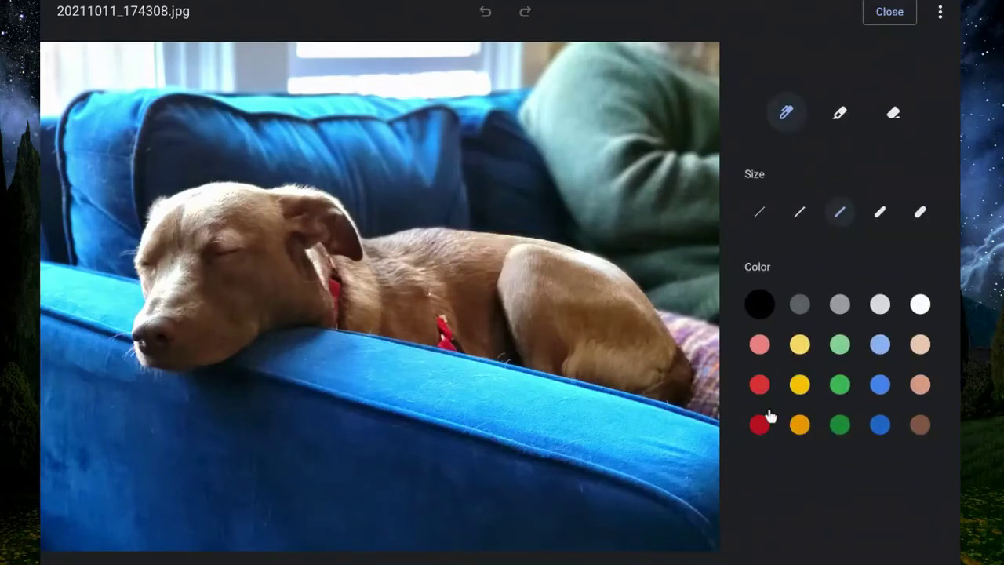
{"action": "left_click", "coordinate": [760, 426]}
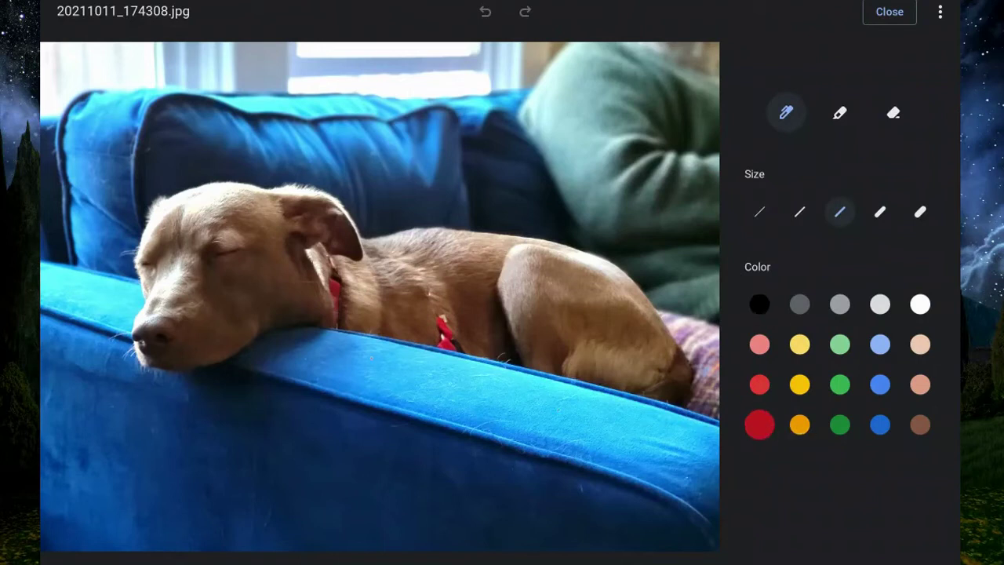
{"action": "mouse_move", "coordinate": [296, 160]}
{"action": "left_mouse_down"}
{"action": "mouse_move", "coordinate": [187, 152]}
{"action": "mouse_move", "coordinate": [141, 211]}
{"action": "left_mouse_up"}
{"action": "mouse_move", "coordinate": [154, 389]}
{"action": "left_mouse_down"}
{"action": "mouse_move", "coordinate": [207, 391]}
{"action": "mouse_move", "coordinate": [266, 370]}
{"action": "mouse_move", "coordinate": [357, 309]}
{"action": "mouse_move", "coordinate": [369, 273]}
{"action": "left_mouse_up"}
{"action": "left_click_drag", "start_coordinate": [376, 234], "coordinate": [340, 171]}
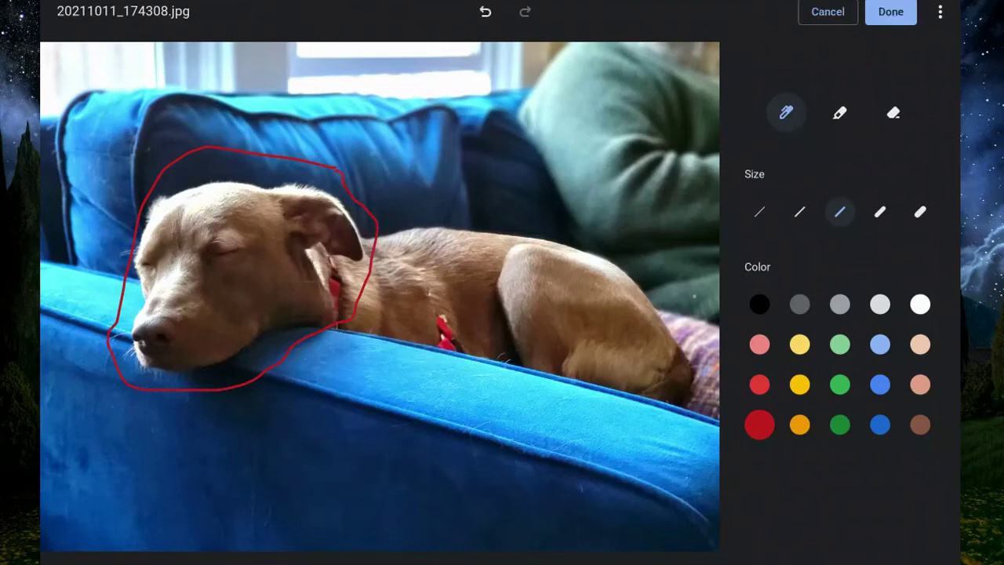
Erase the red loop, then trace the dog's collar with a thick green highlighter stroke.
{"action": "left_click", "coordinate": [897, 115]}
{"action": "left_click", "coordinate": [236, 149]}
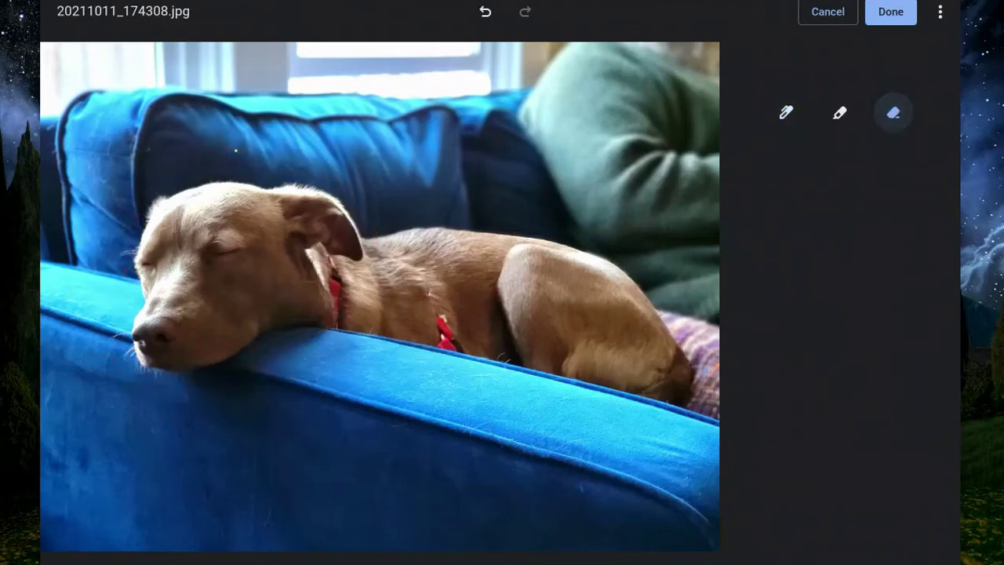
{"action": "left_click", "coordinate": [844, 124]}
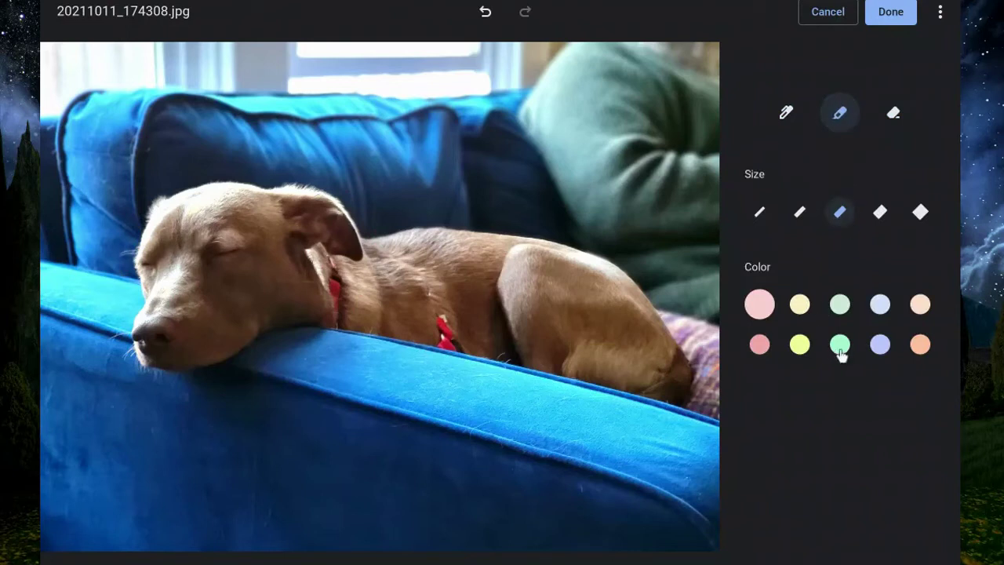
{"action": "left_click", "coordinate": [840, 348]}
{"action": "left_click", "coordinate": [881, 225]}
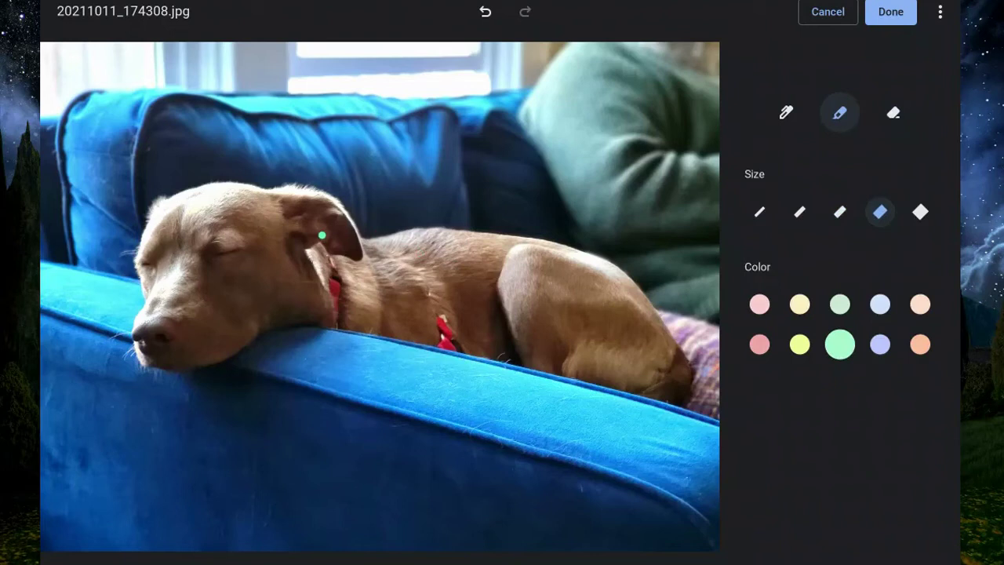
{"action": "left_click_drag", "start_coordinate": [332, 264], "coordinate": [327, 330]}
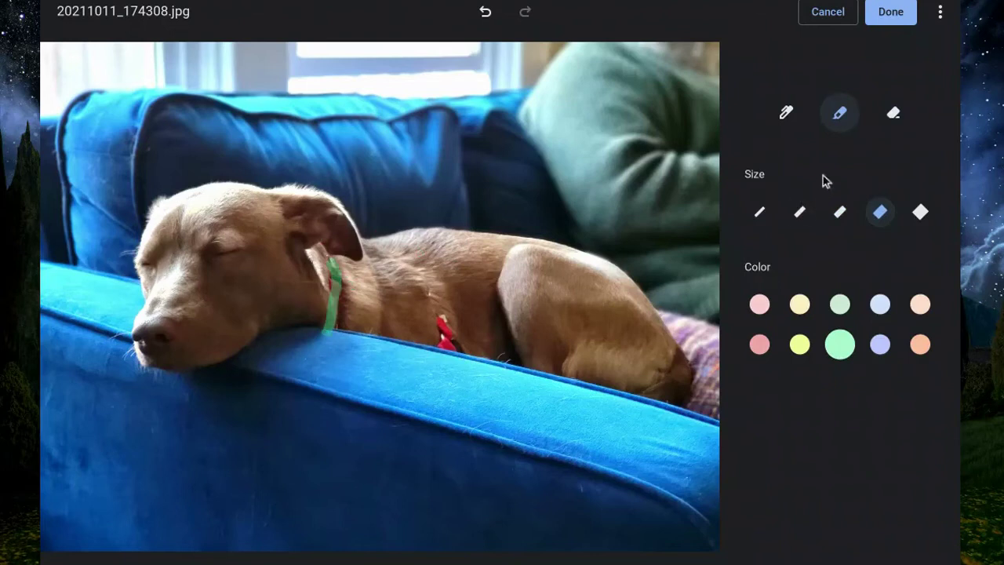